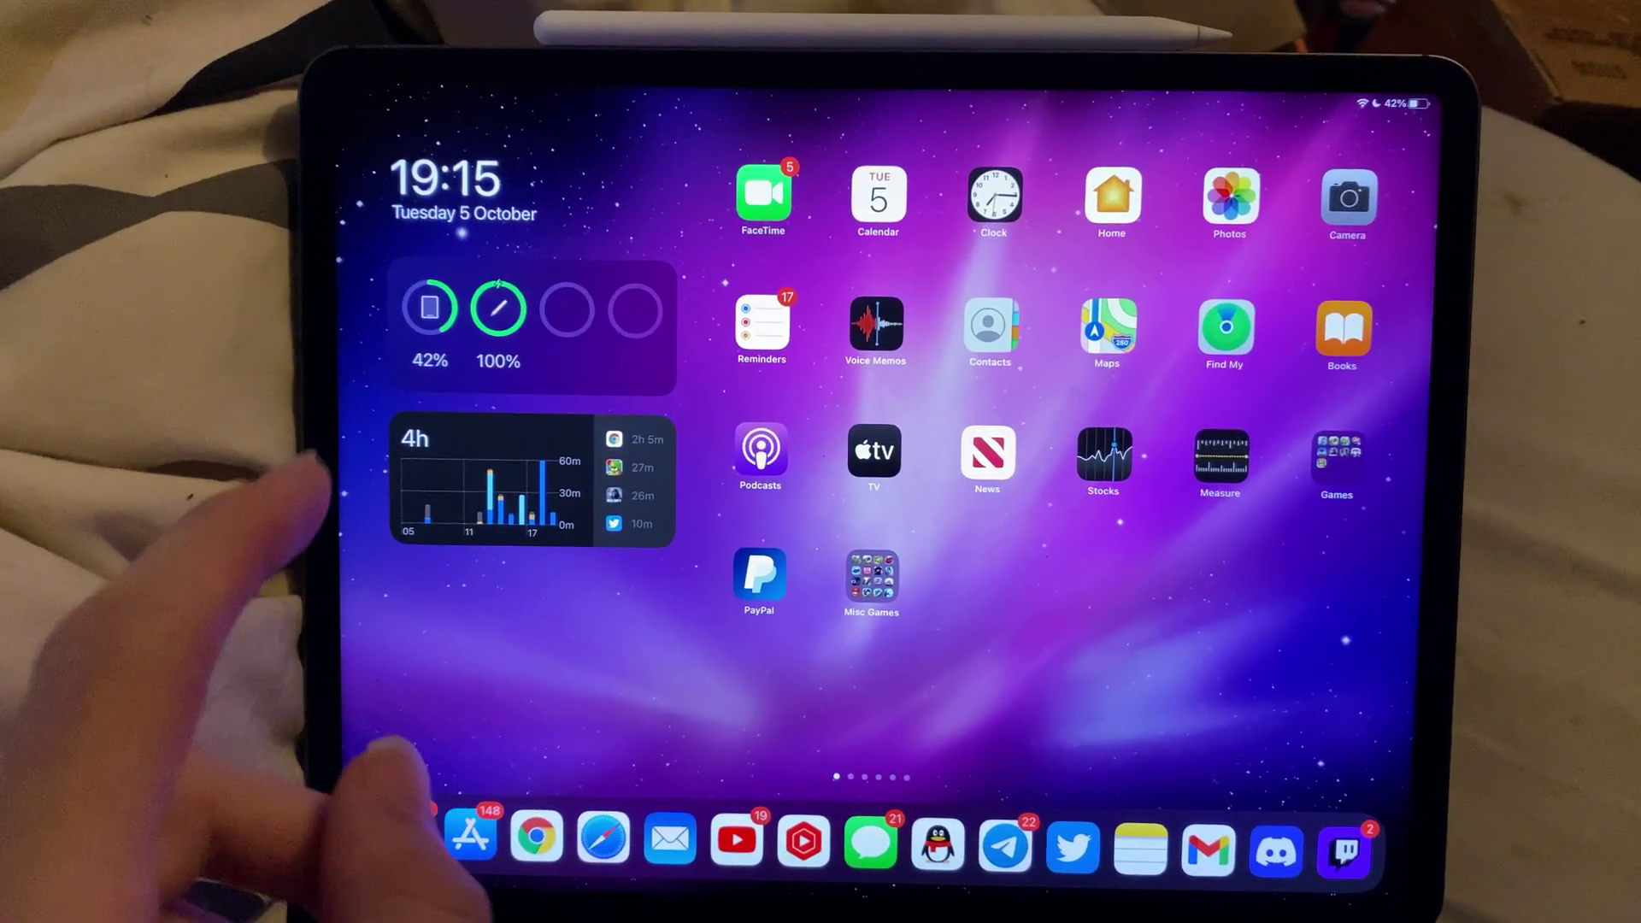
Go to Settings, open General > About, then the Battery page for level and app usage history.
left_click(418, 830)
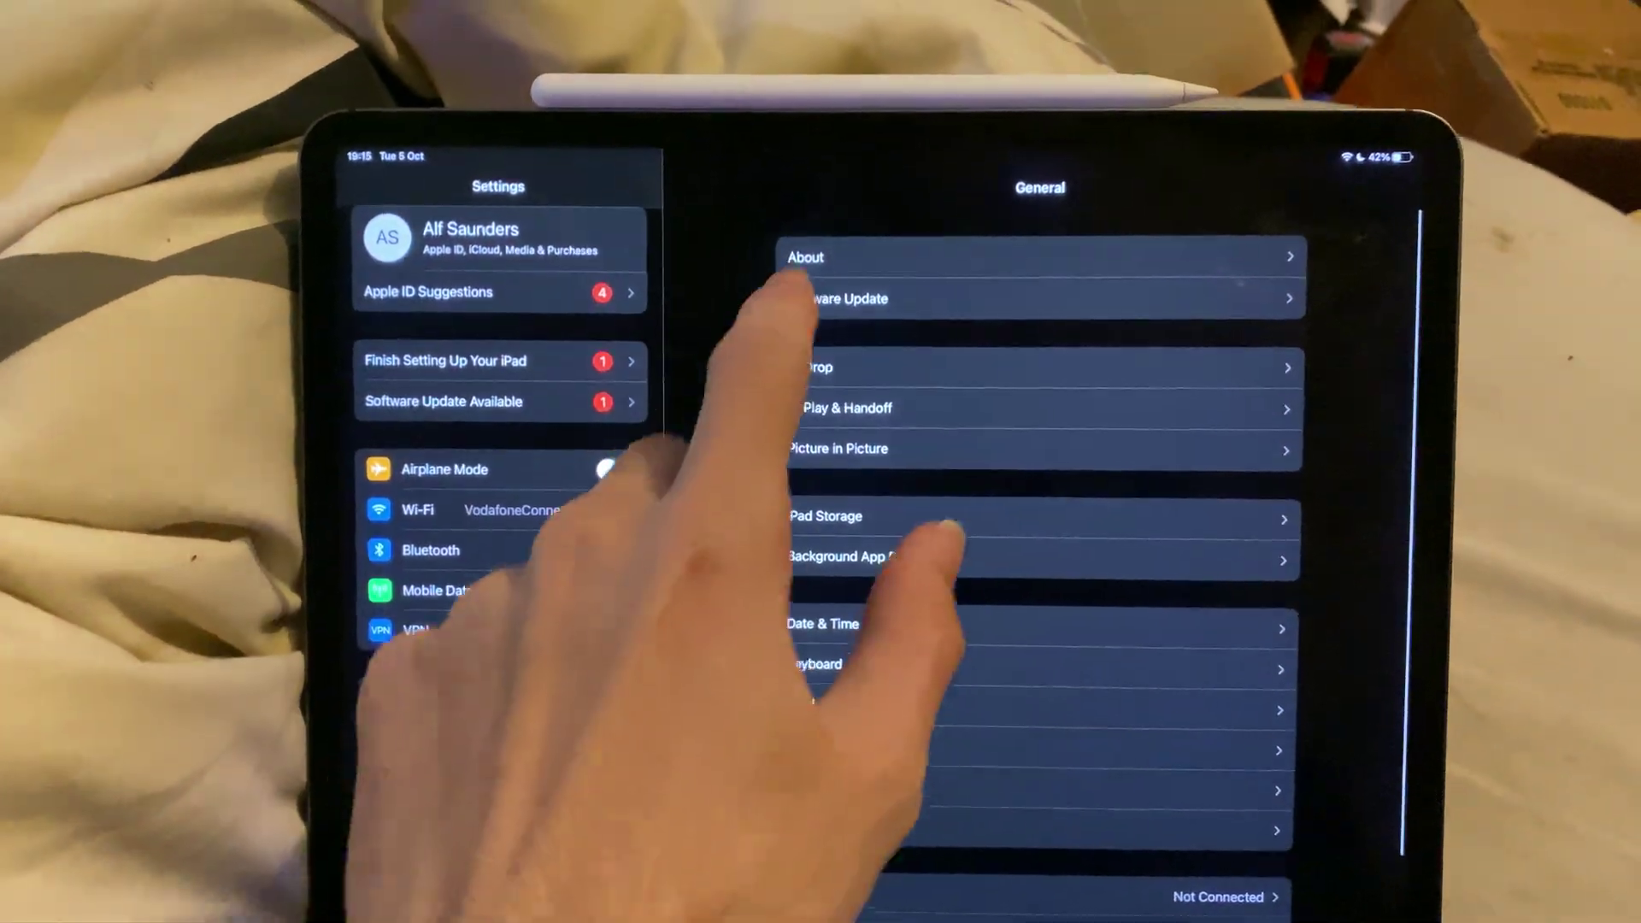
left_click(833, 236)
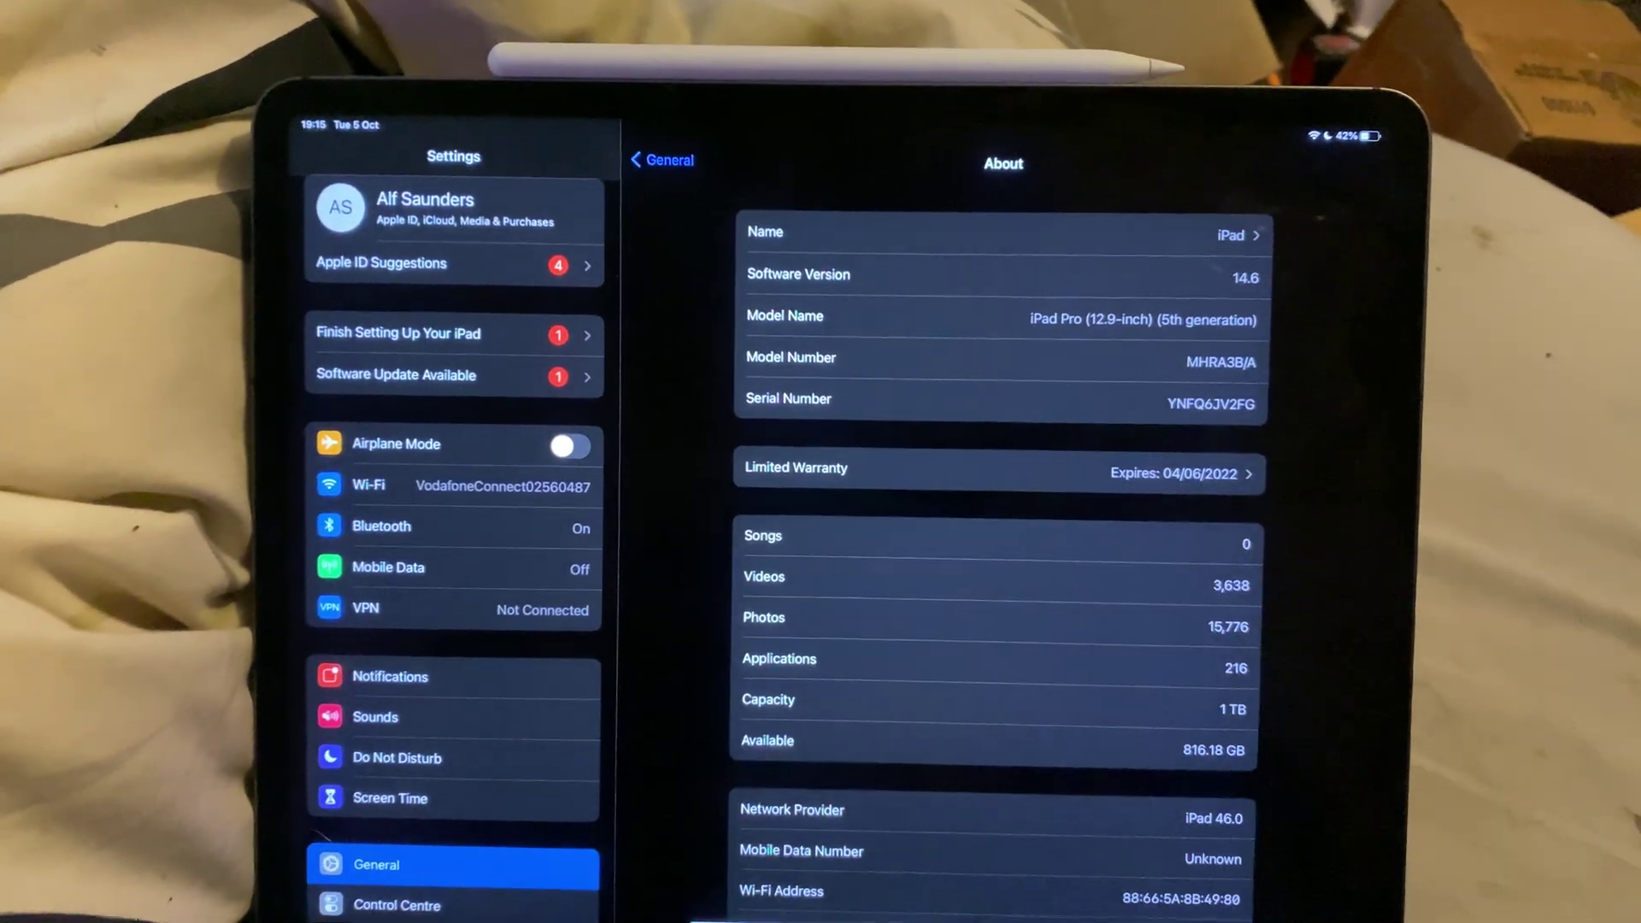
scroll(513, 578, "down", 5)
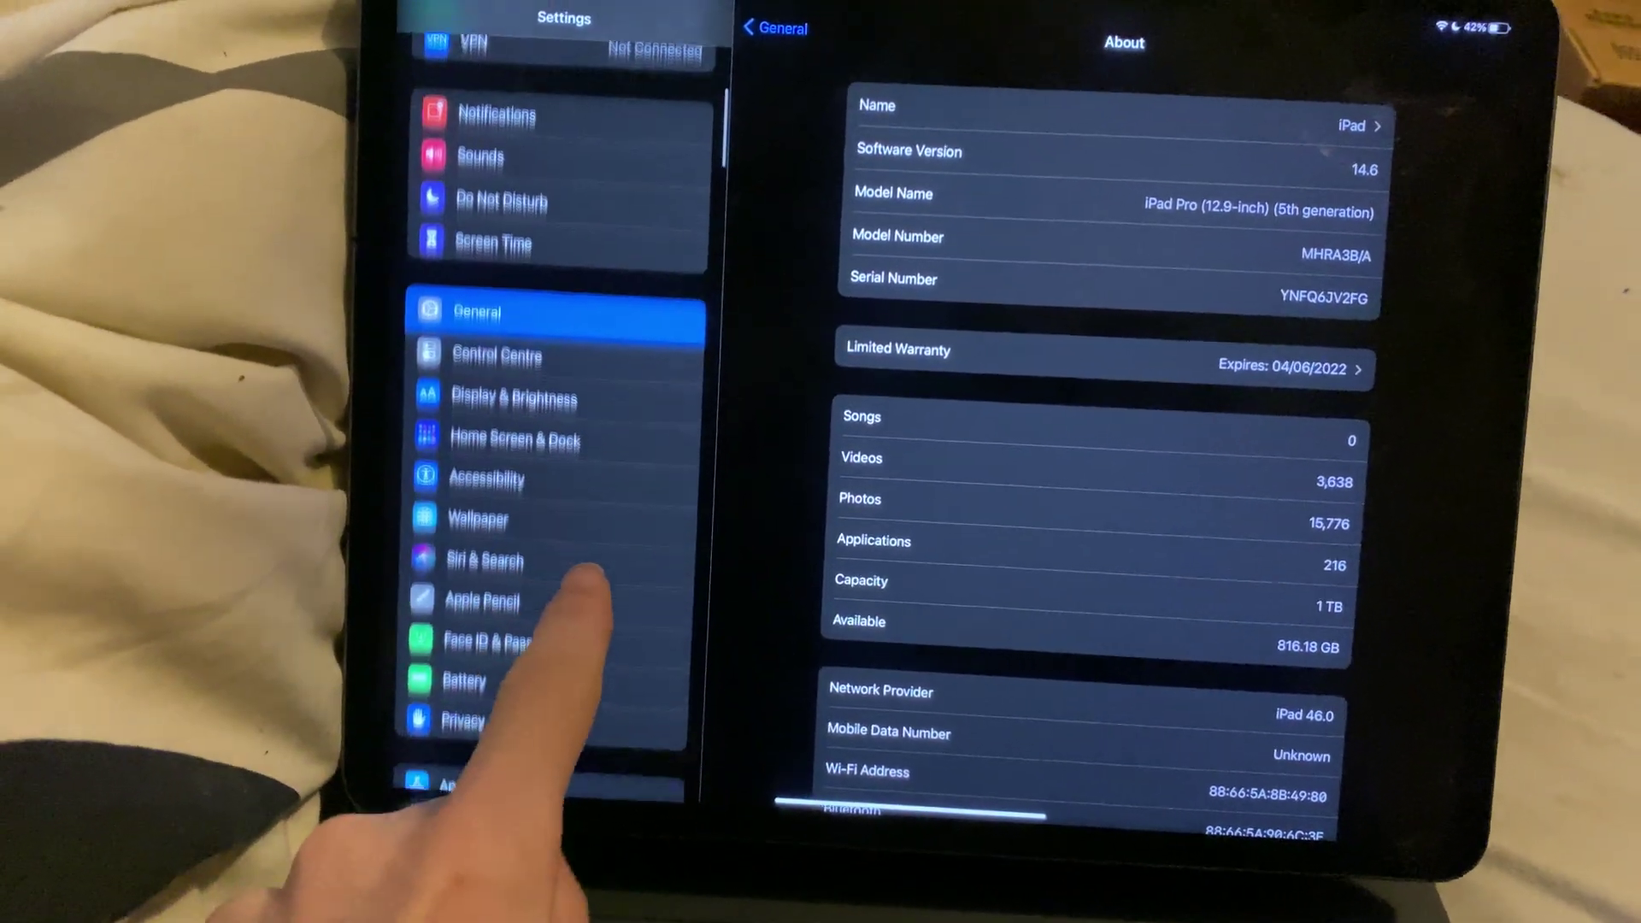
left_click(552, 661)
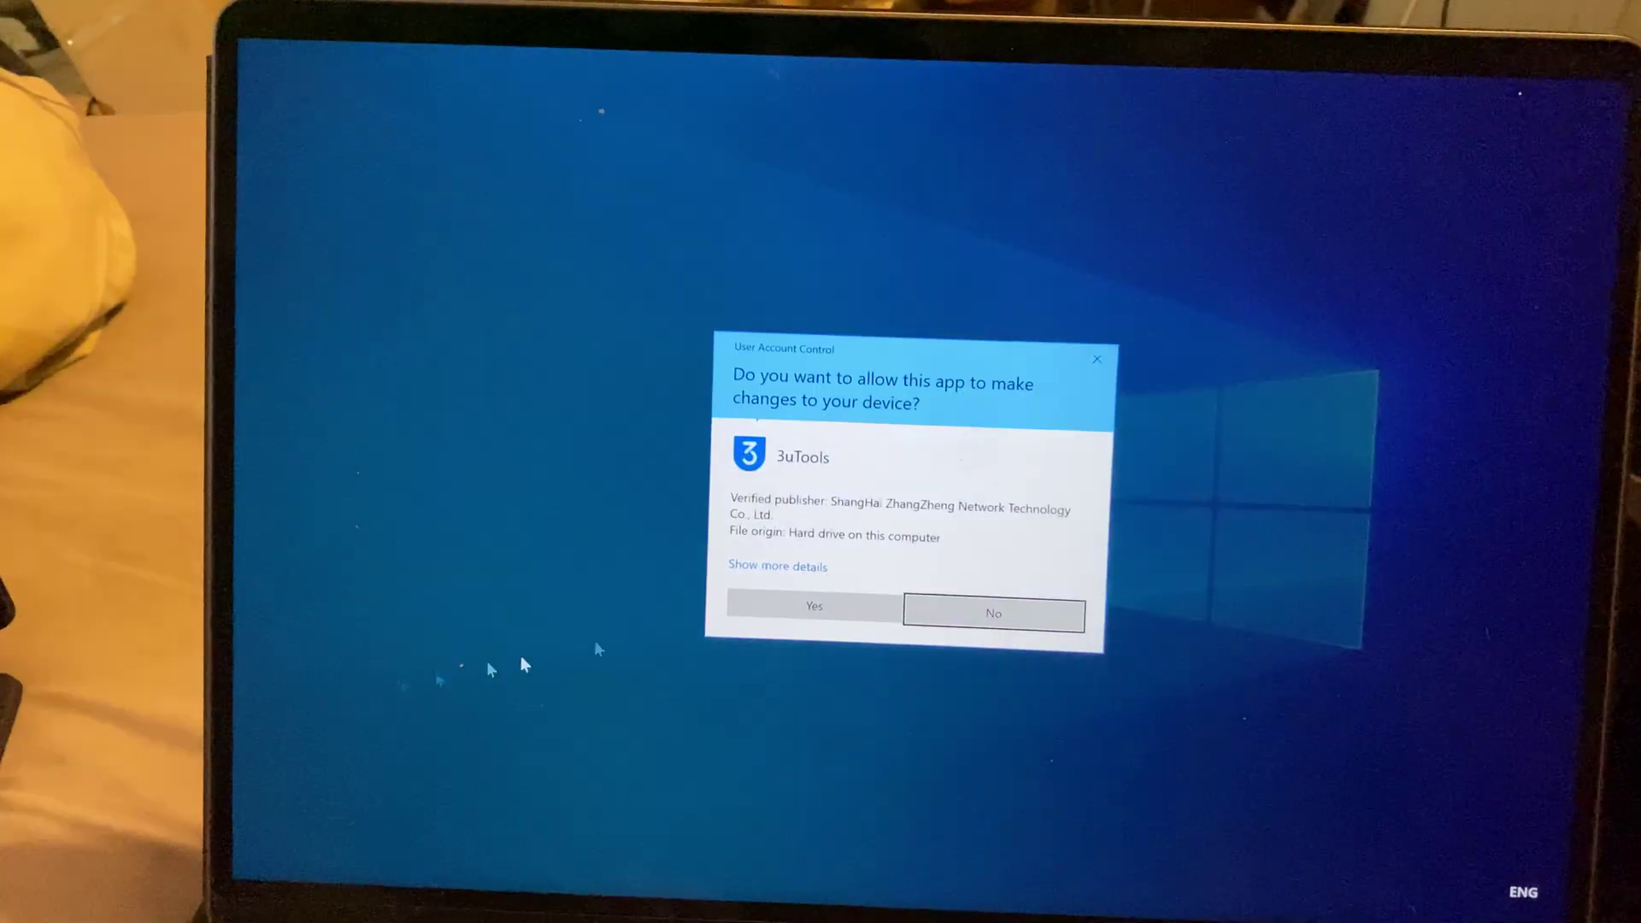
Approve the User Account Control prompt so 3uTools starts and shows the iPad Pro's info page.
left_click(866, 593)
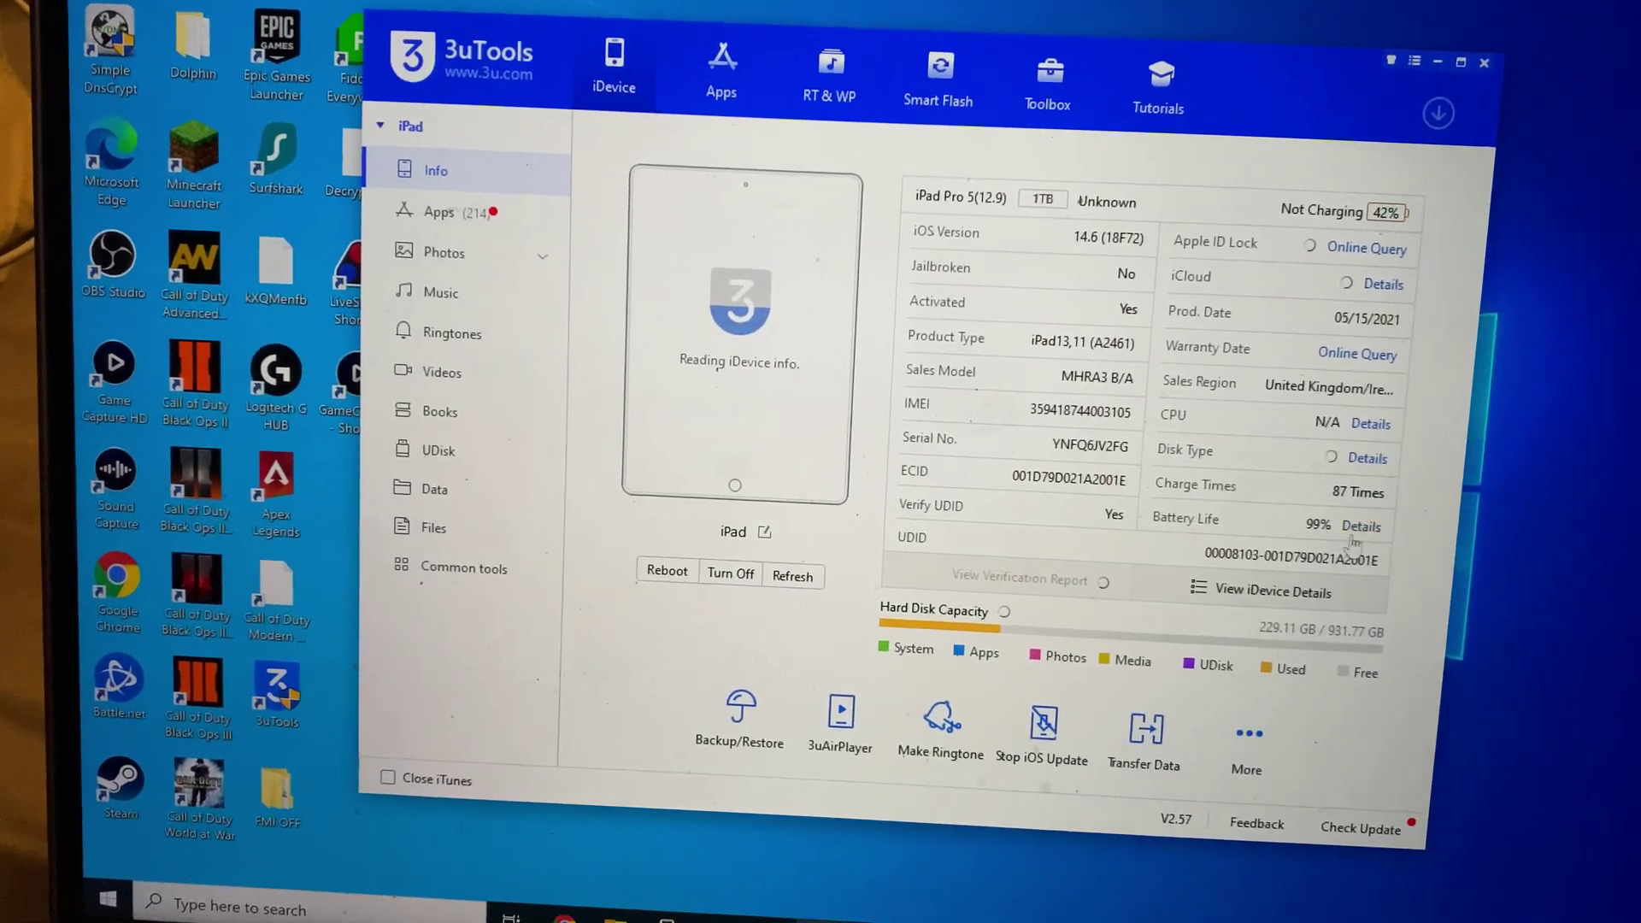
Show the Battery Details dialog with 87 charge cycles and 99% battery life.
left_click(1356, 529)
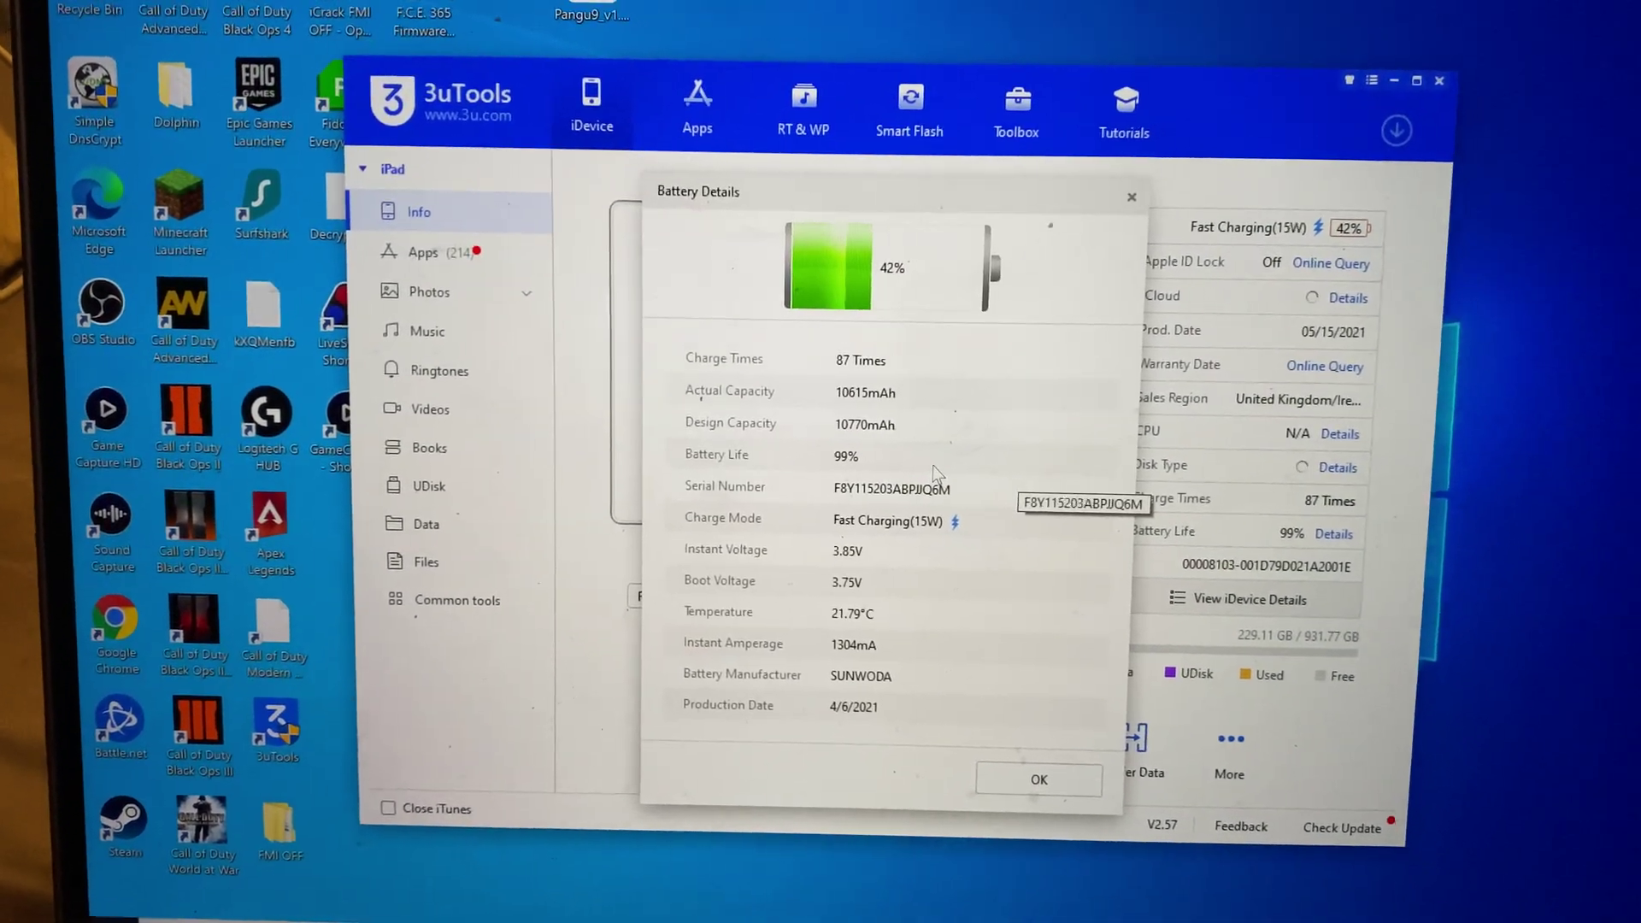